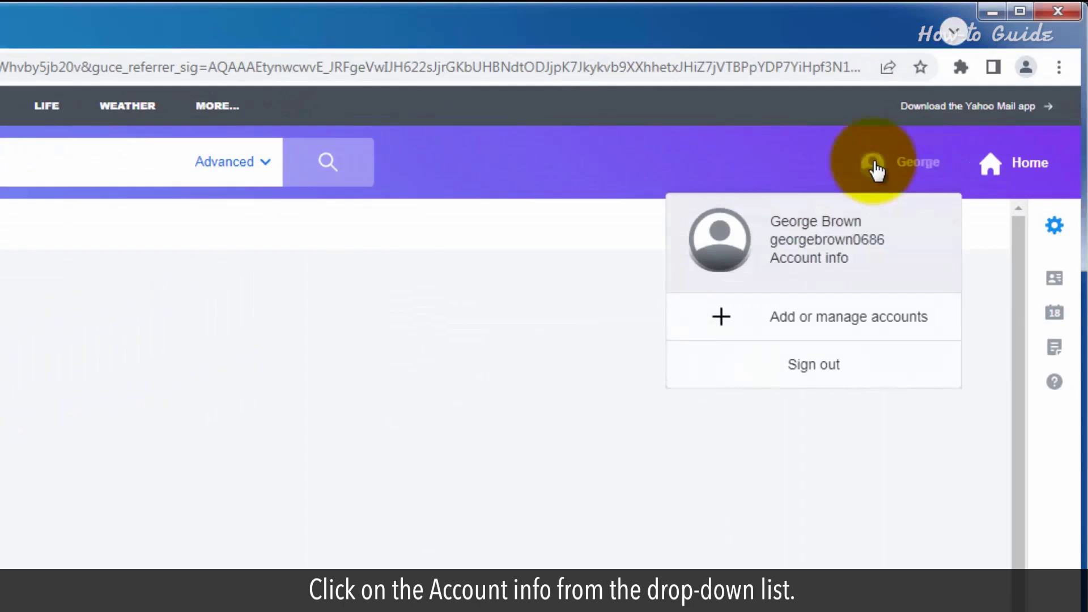
Review the full Yahoo Account activity list showing the password change and email address removal and addition.
click(829, 260)
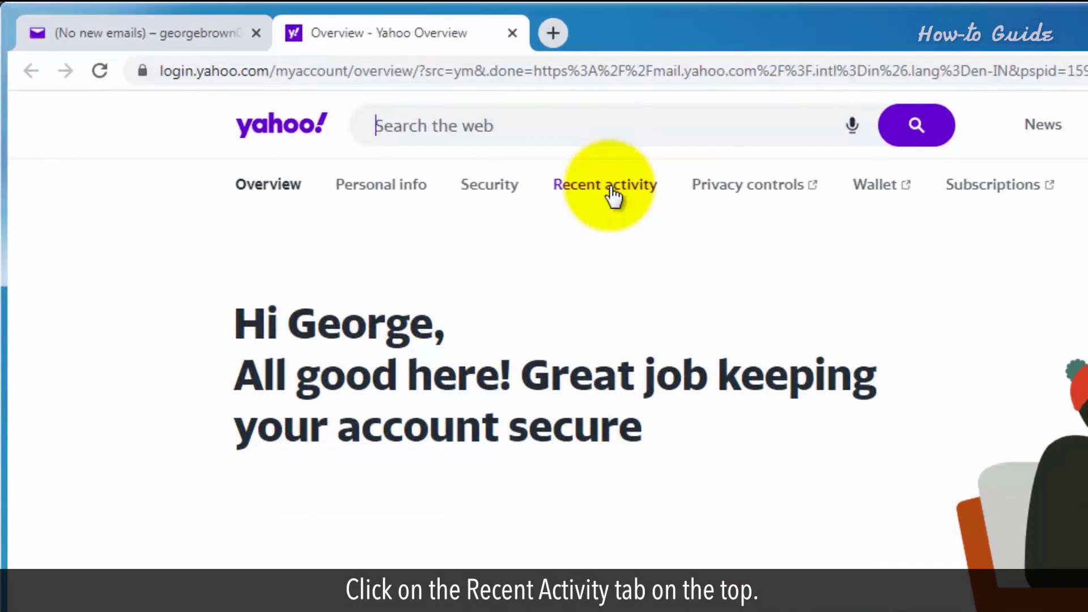
click(614, 195)
scroll(613, 195, down, 3)
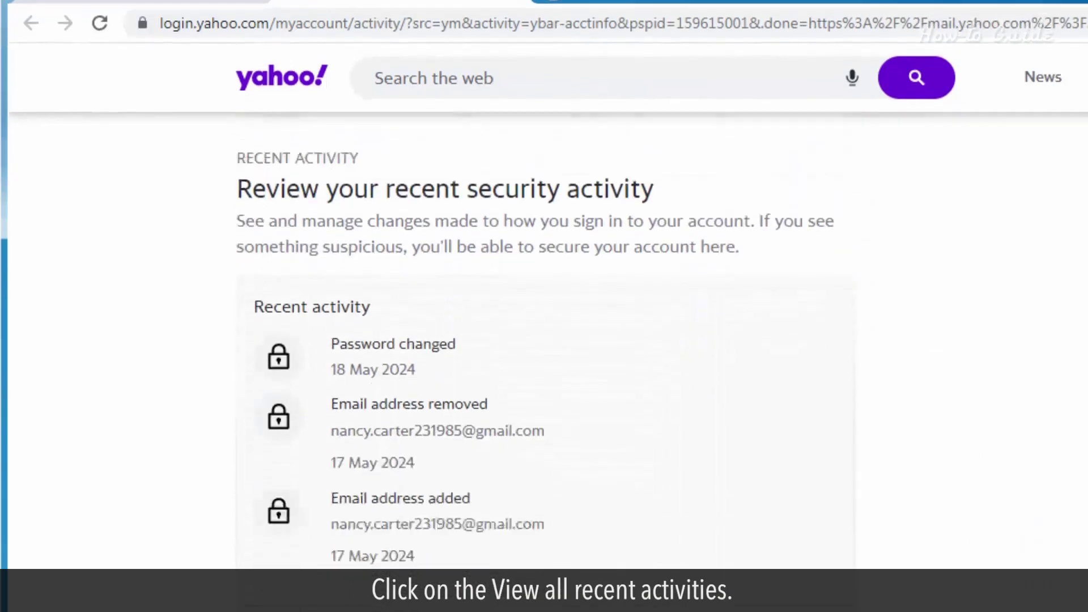
scroll(561, 557, down, 1)
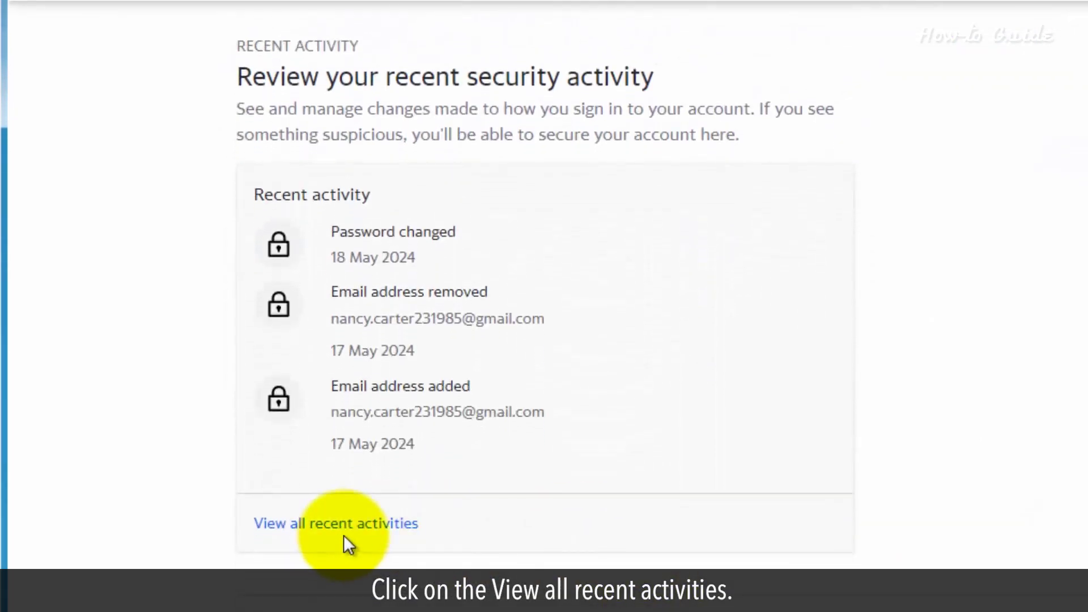
click(374, 527)
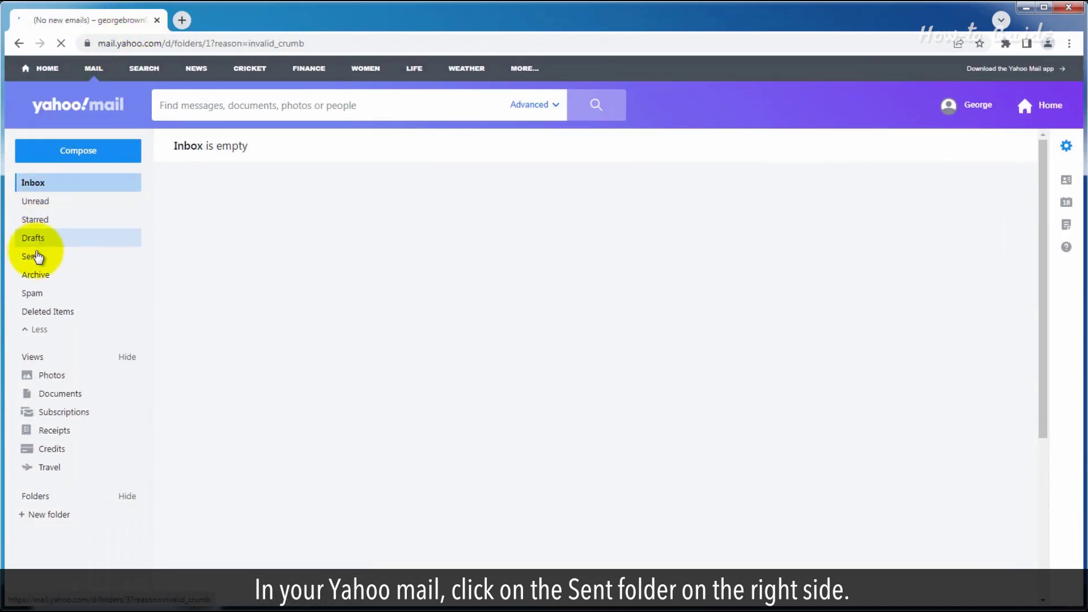
Check the Yahoo Mail Sent folder for unfamiliar outgoing messages; it is empty.
click(33, 259)
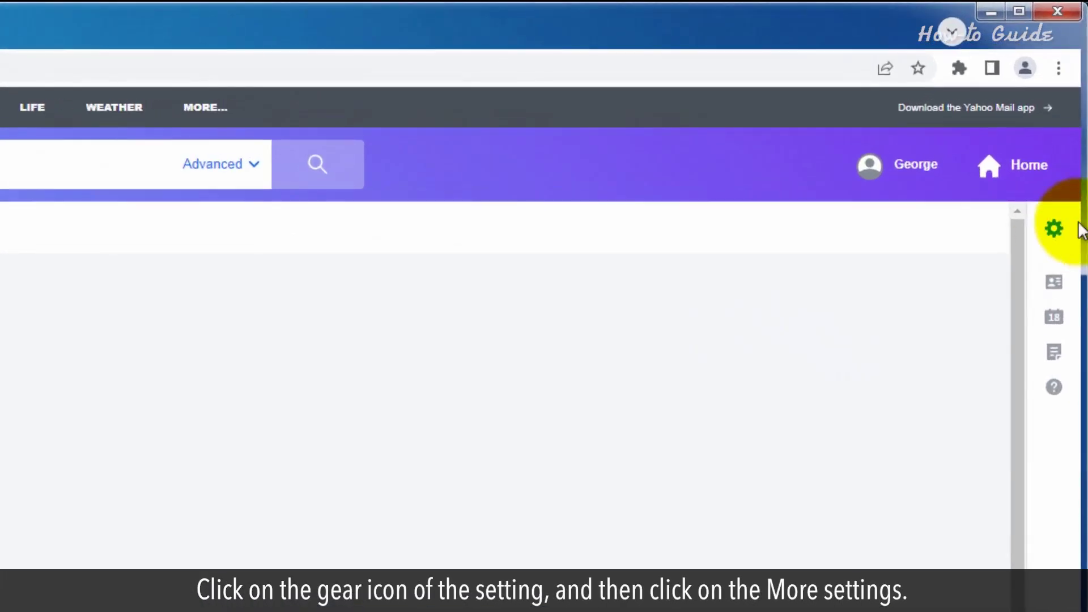
Review the Writing email settings, then the Security and privacy settings with blocked addresses.
click(1074, 227)
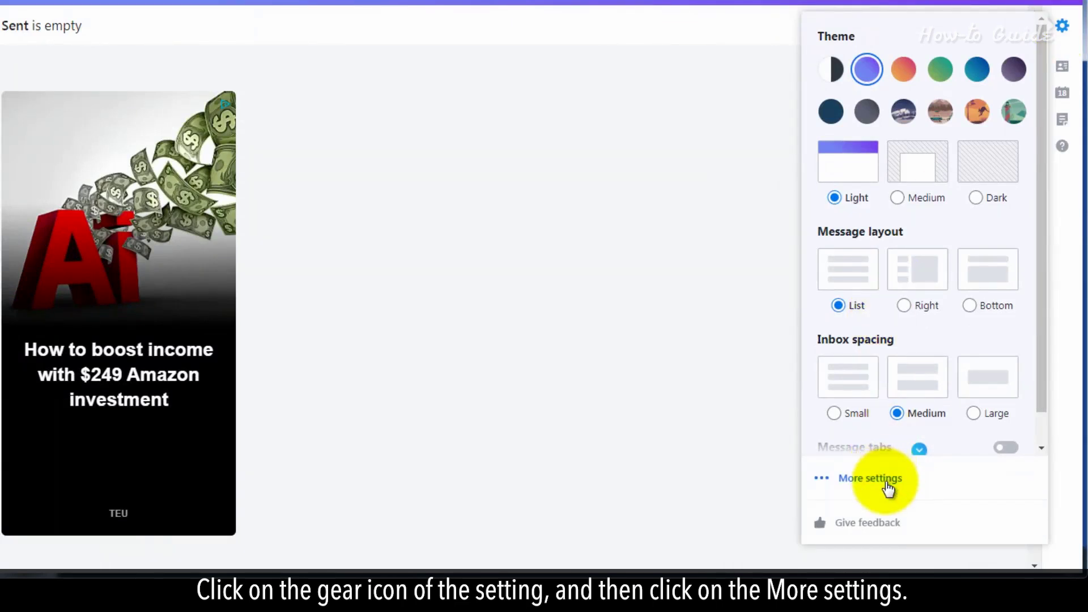
click(887, 483)
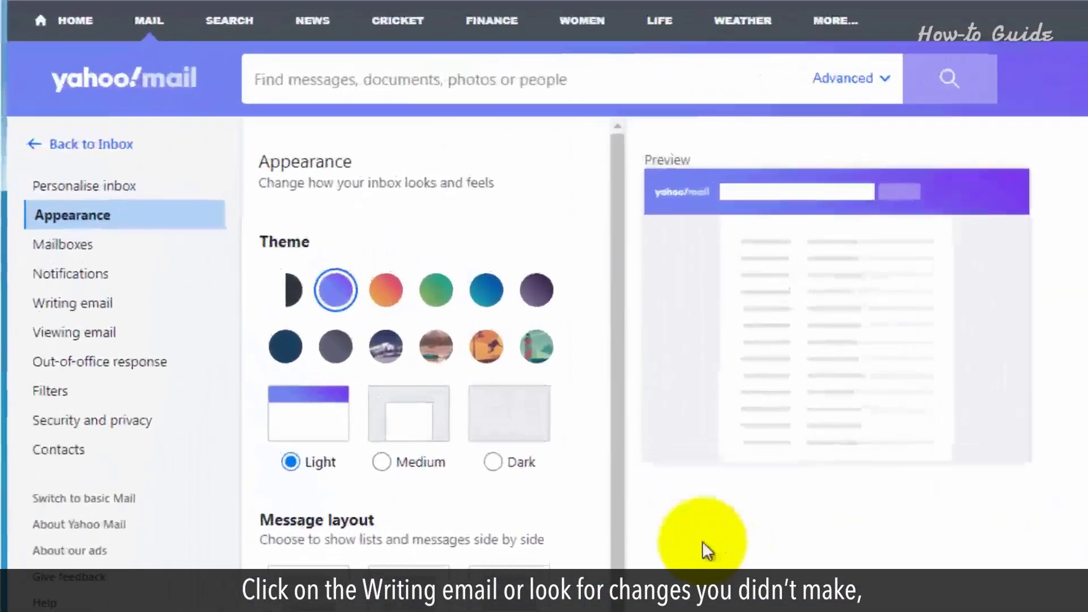
click(126, 320)
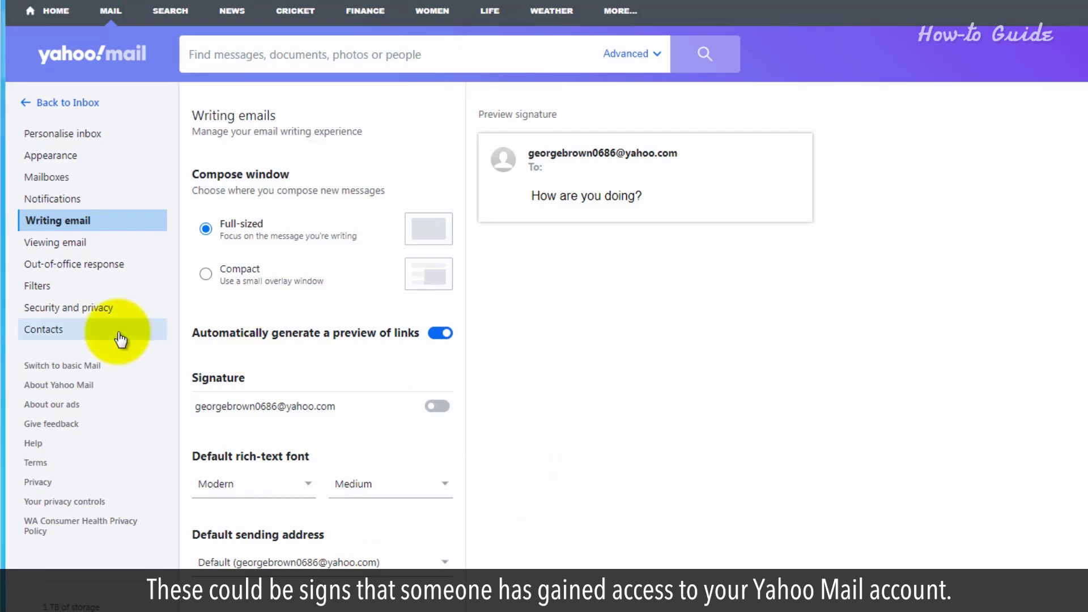
click(97, 308)
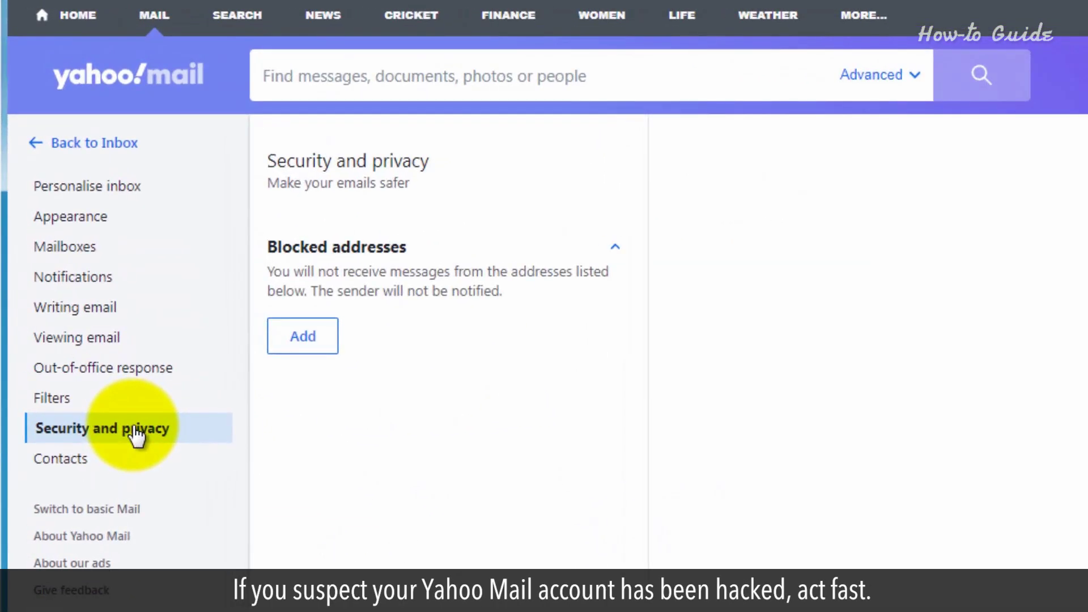
Return to the inbox and go to Account info from the profile menu.
click(37, 150)
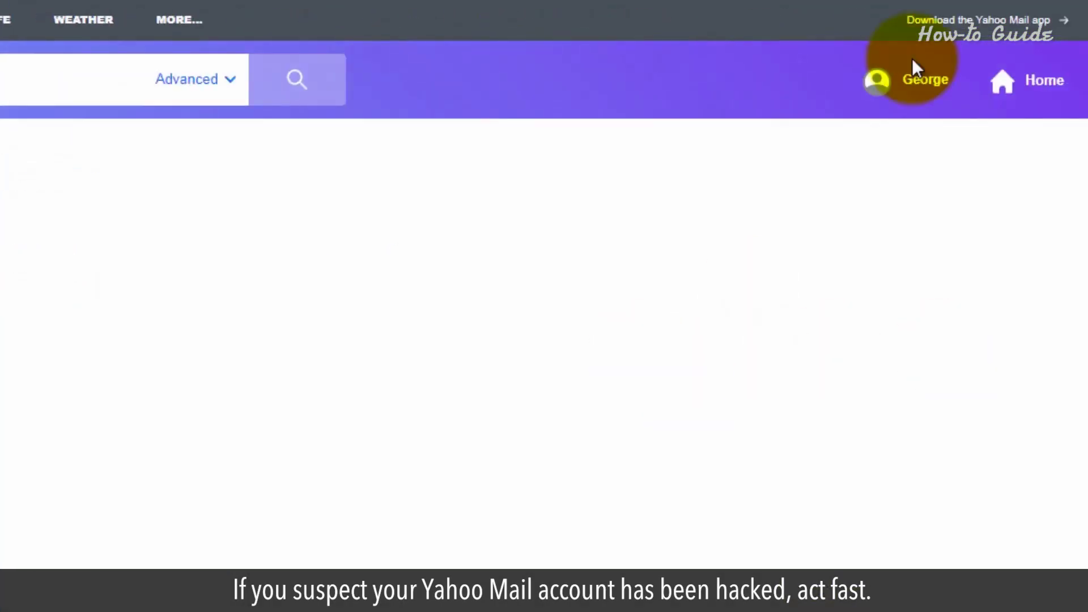
click(914, 68)
click(879, 207)
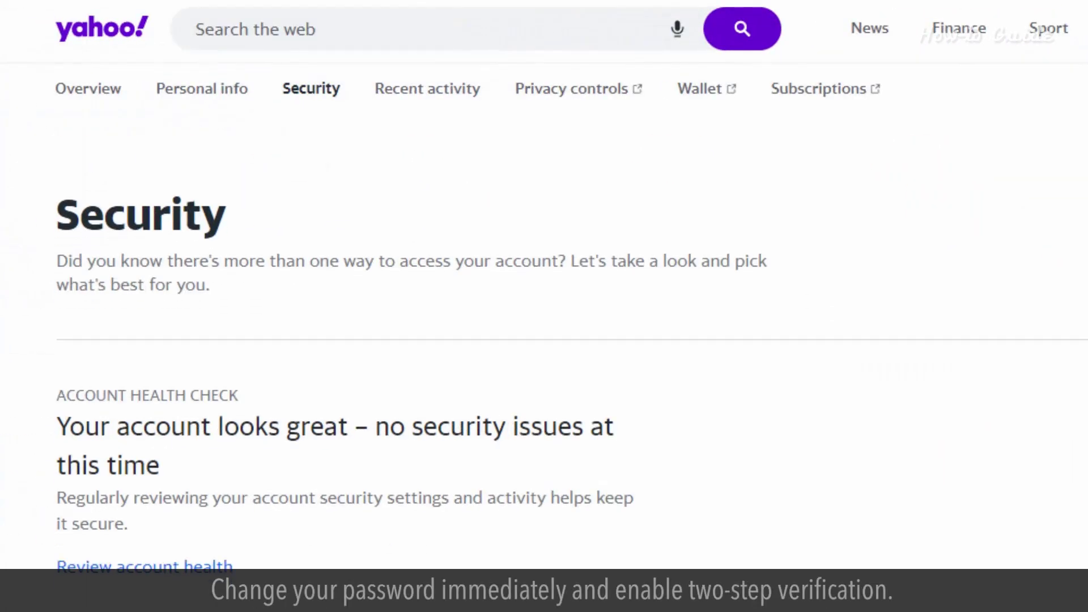
scroll(296, 133, down, 4)
scroll(571, 443, down, 1)
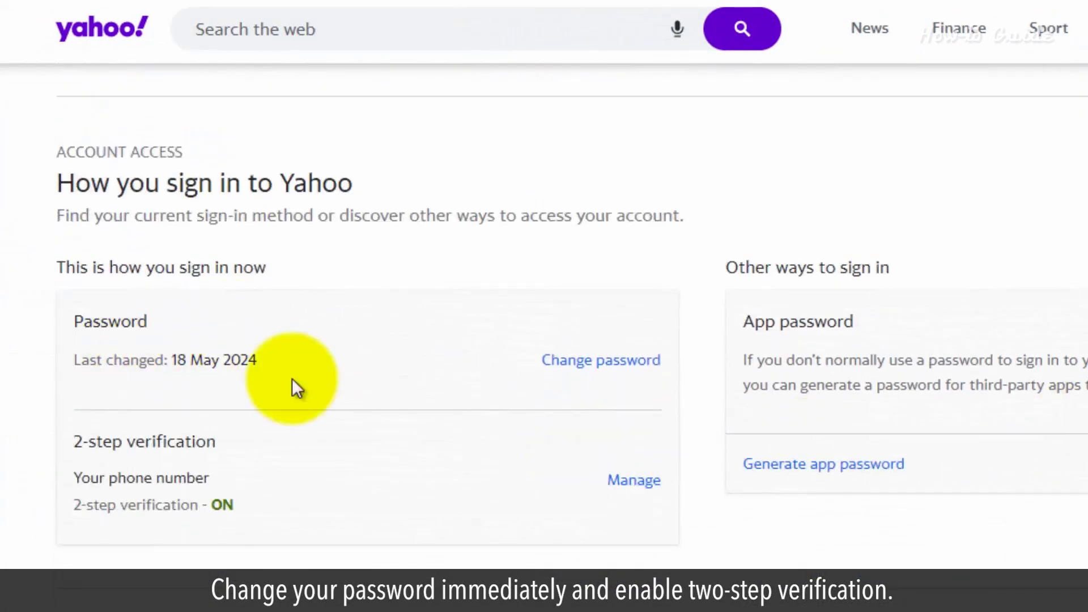